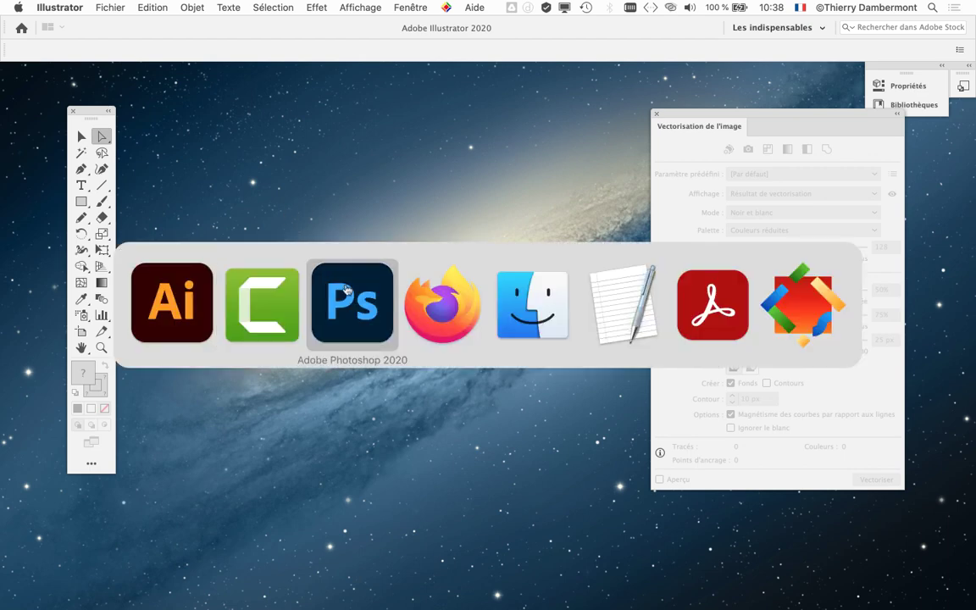
# Step: Bring Illustrator back to the front and move the Tools panel to the upper left
pyautogui.press('super+shift+Tab')
pyautogui.moveTo(95, 113); pyautogui.dragTo(61, 94)
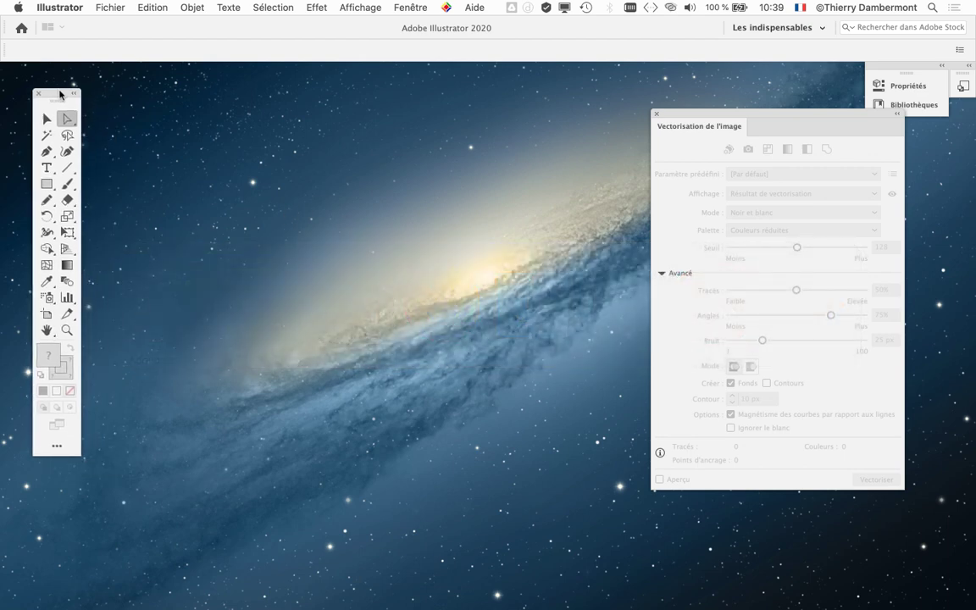
pyautogui.click(110, 7)
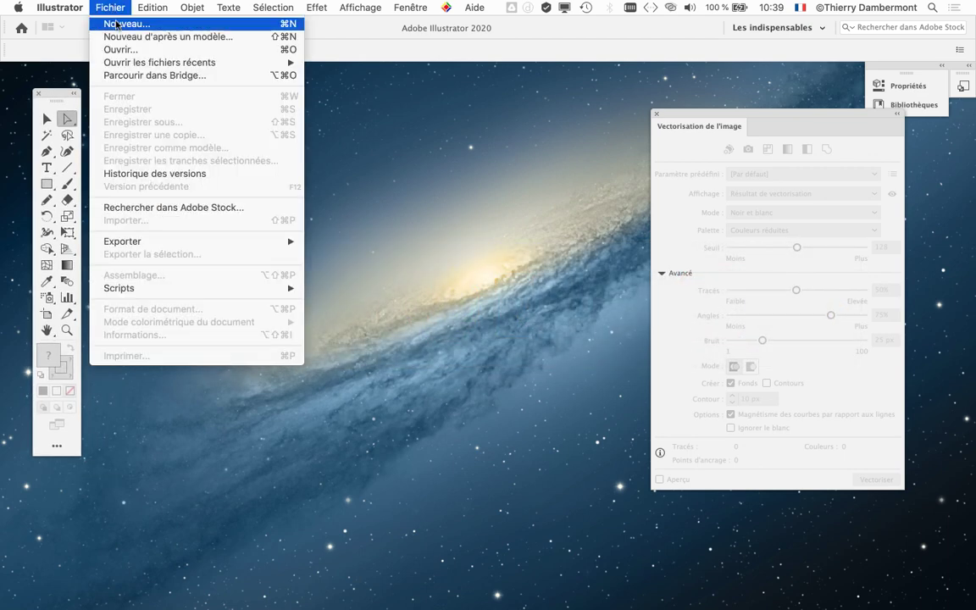
# Step: Create a new blank A4 portrait document and shift the Image Trace panel down and right
pyautogui.click(115, 23)
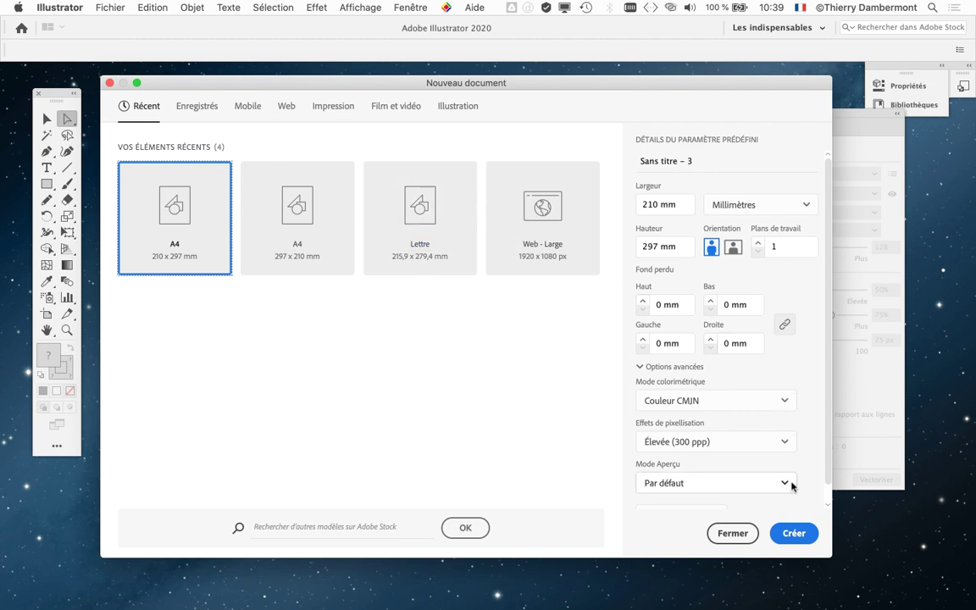
pyautogui.click(789, 536)
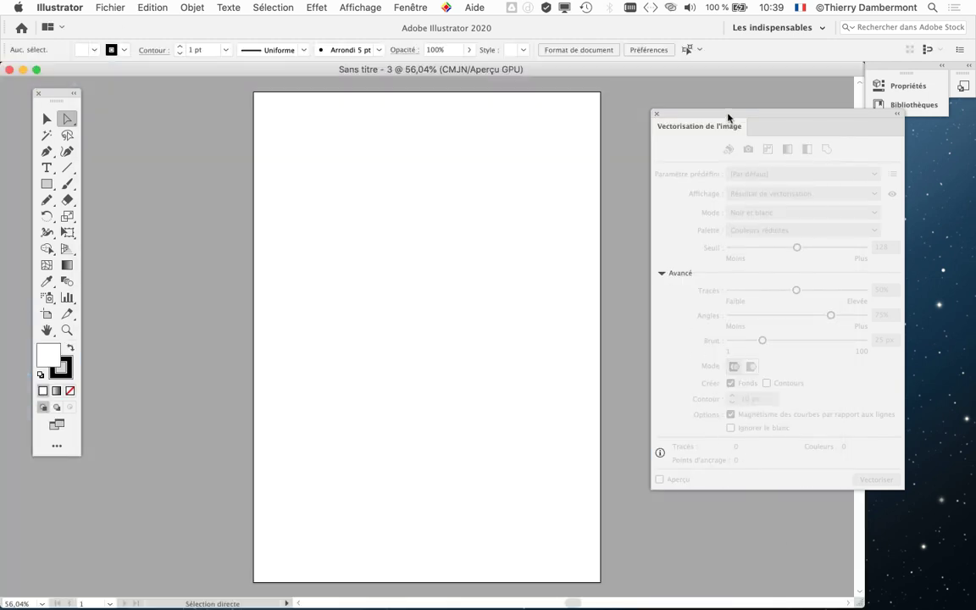
pyautogui.moveTo(729, 118); pyautogui.dragTo(759, 146)
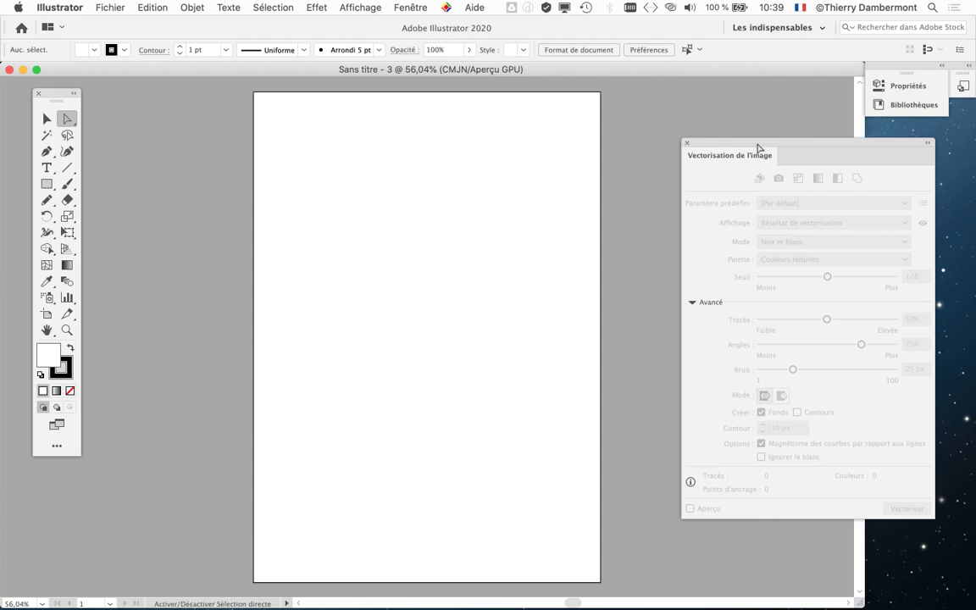
pyautogui.click(100, 6)
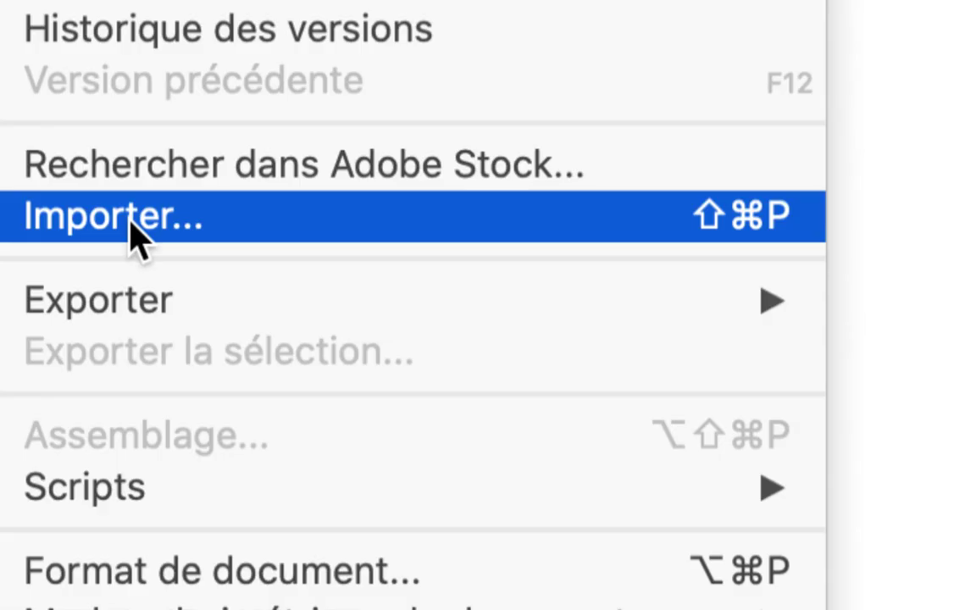
# Step: Choose elephant - 01.psd from the DOCS formation stylisme jour 2 matin folder for placing
pyautogui.click(131, 227)
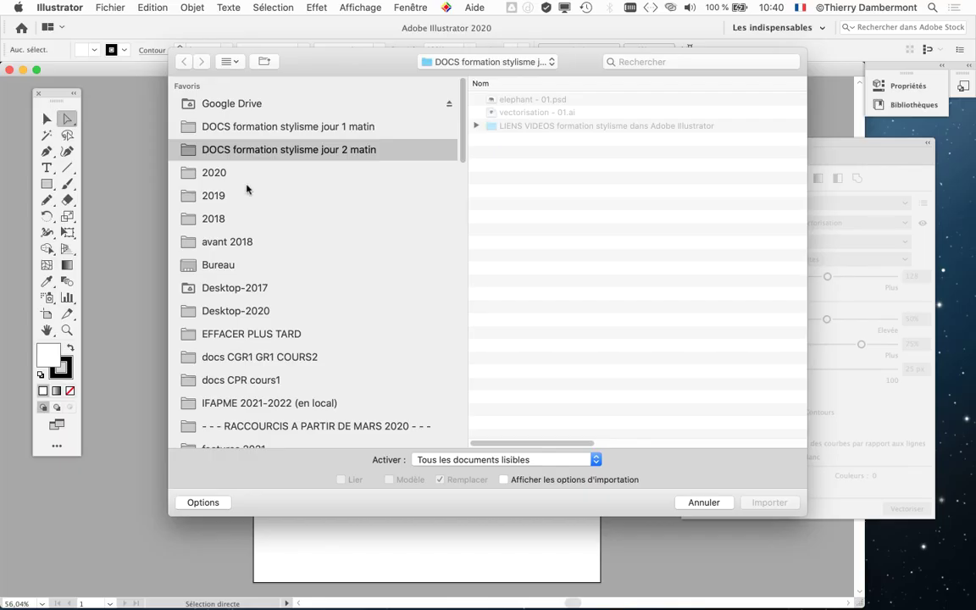
pyautogui.click(541, 100)
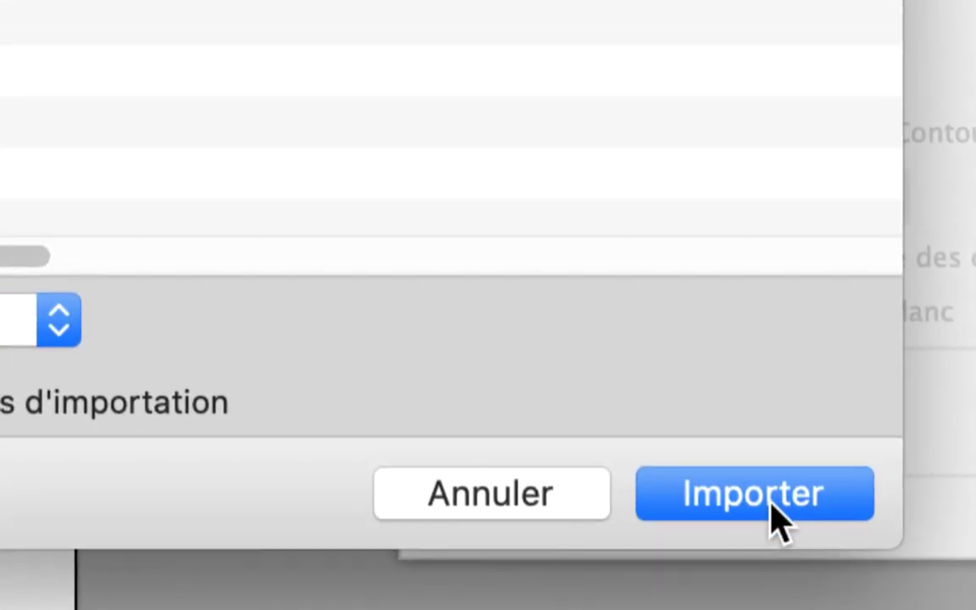
# Step: Place the elephant - 01.psd image across the top of the A4 artboard
pyautogui.click(770, 500)
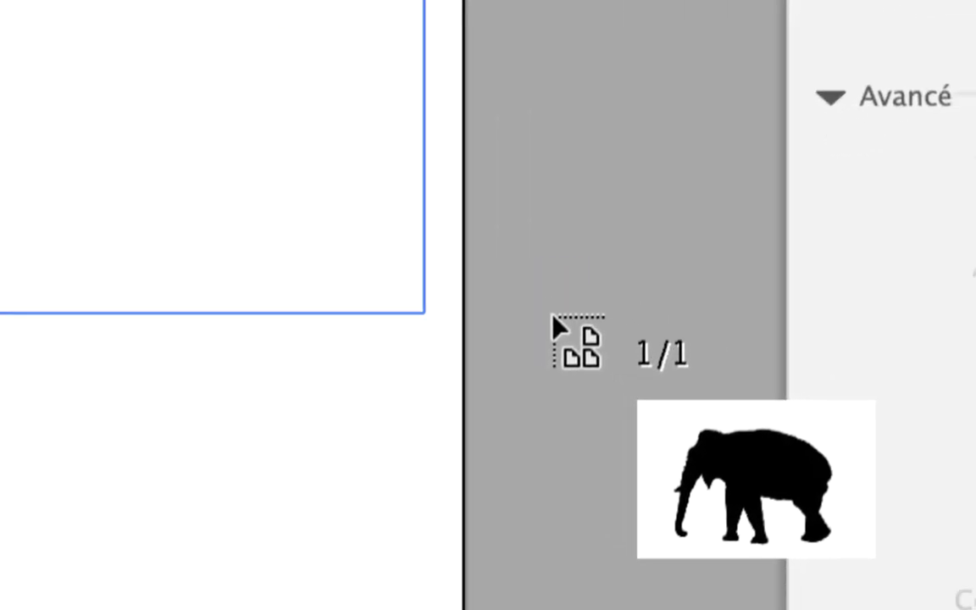
pyautogui.moveTo(550, 315); pyautogui.dragTo(546, 320)
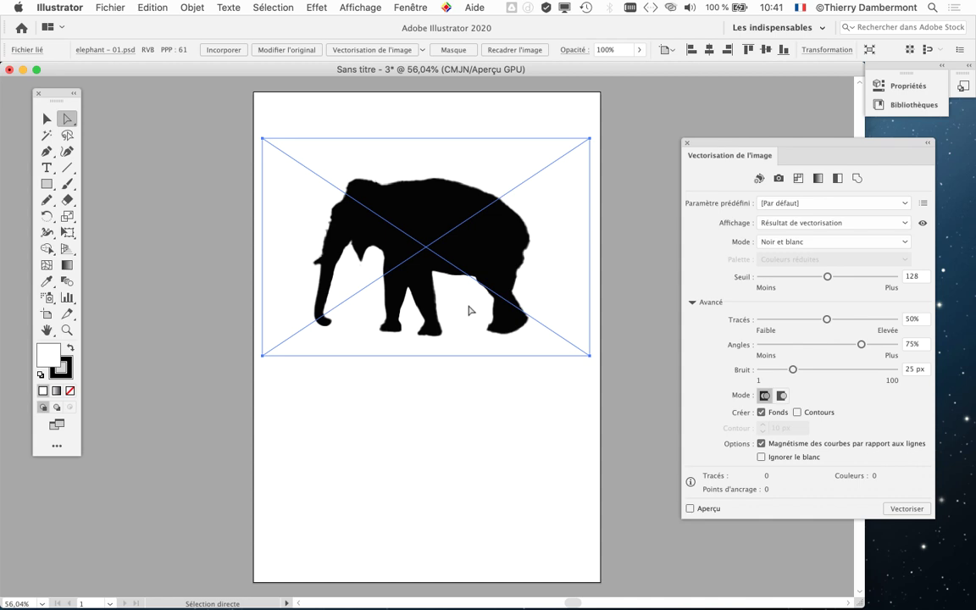
pyautogui.click(345, 7)
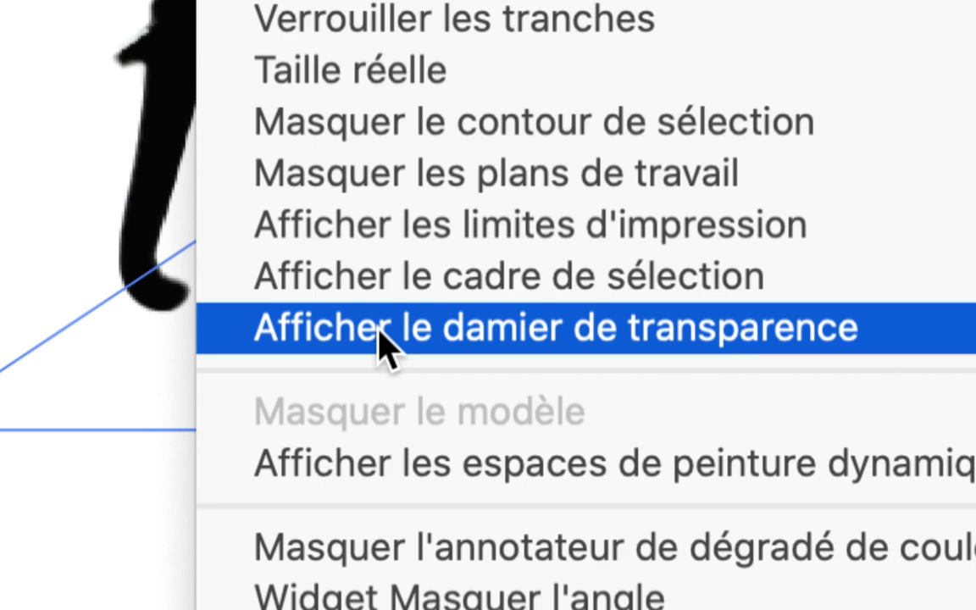
# Step: Show the transparency checkerboard, zoom and pan to the elephant, and move the Image Trace panel left
pyautogui.click(379, 331)
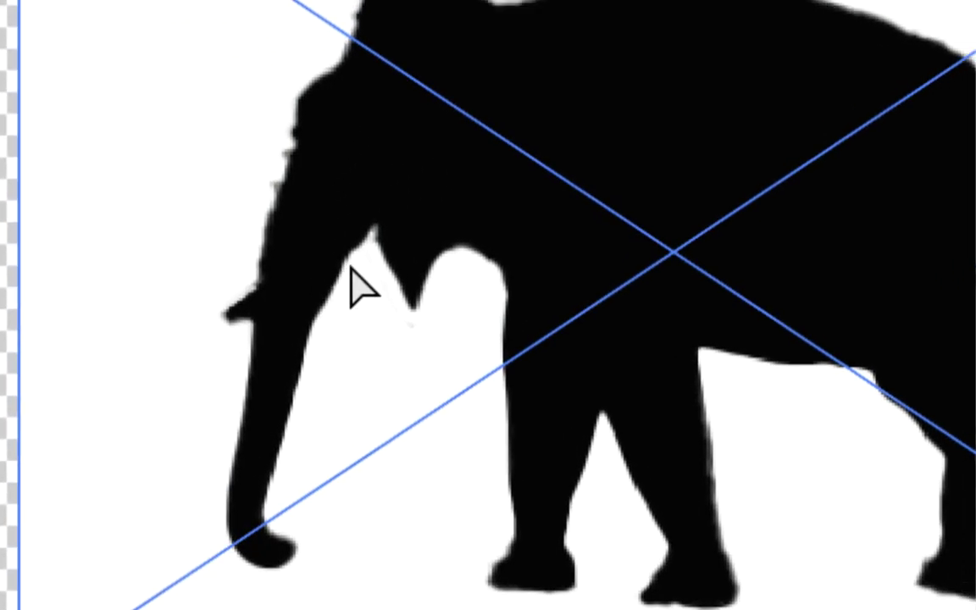
pyautogui.scroll(5, 364, 280)
pyautogui.scroll(5, 366, 288)
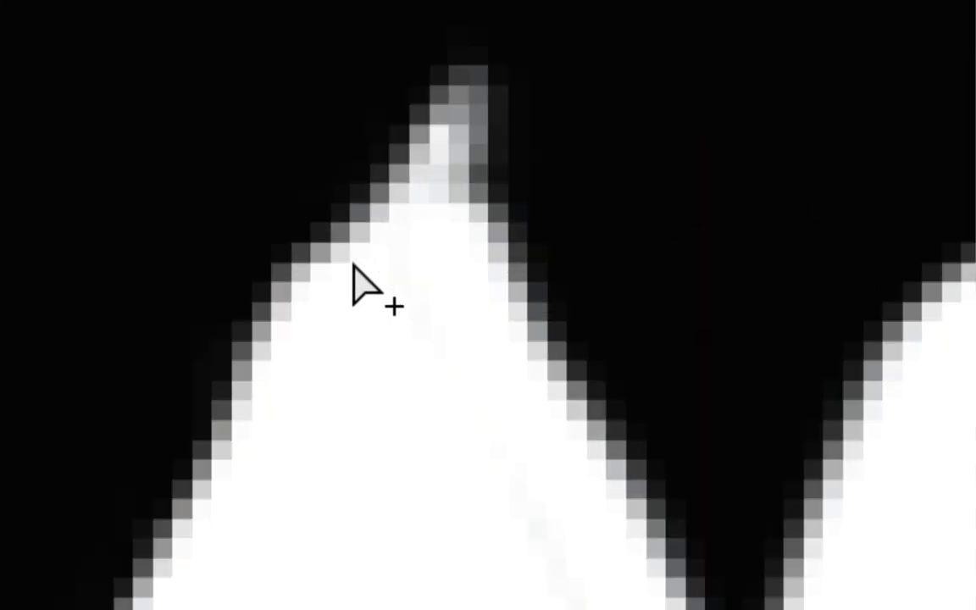
pyautogui.scroll(-5, 354, 284)
pyautogui.scroll(-5, 354, 284)
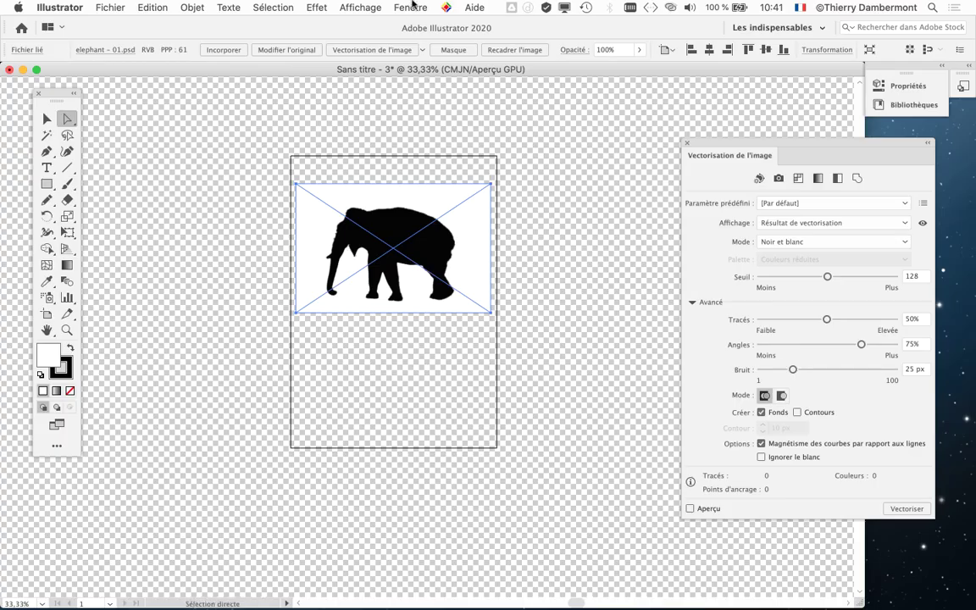
pyautogui.scroll(2, 369, 229)
pyautogui.moveTo(291, 264); pyautogui.dragTo(199, 267)
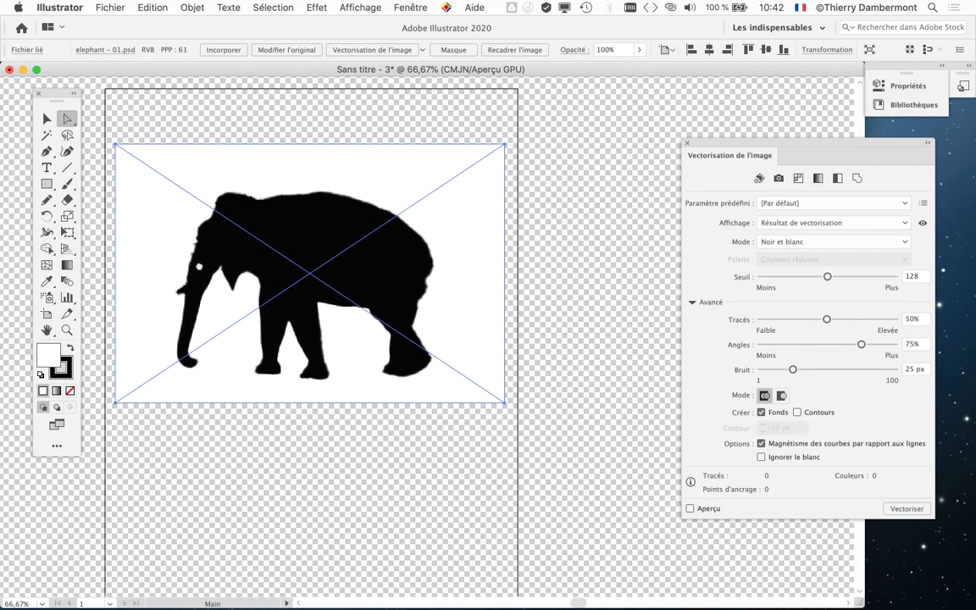
pyautogui.moveTo(805, 143); pyautogui.dragTo(648, 97)
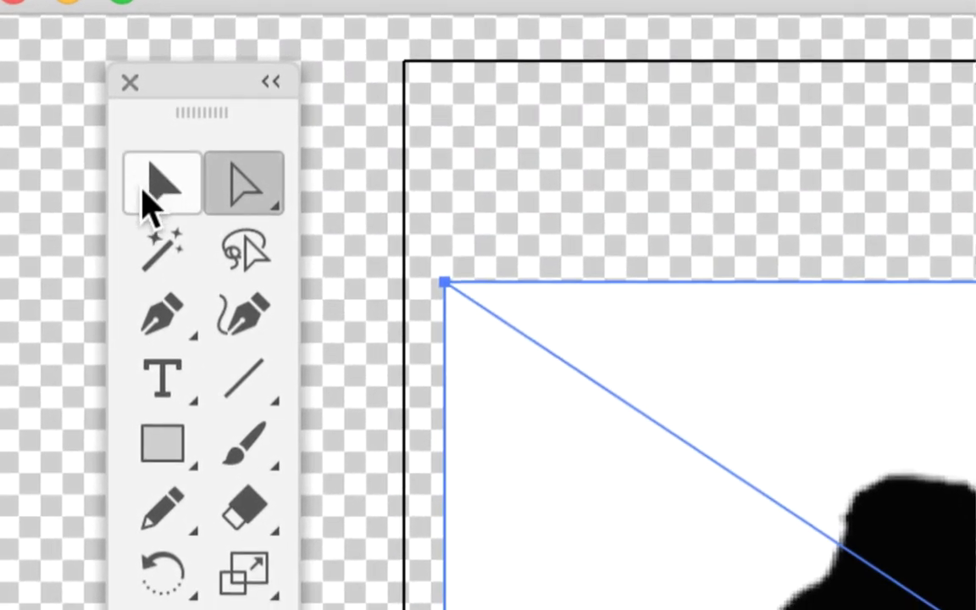
# Step: Preview the black-and-white trace of the selected elephant (3 paths, 156 anchors) and review the Advanced settings
pyautogui.click(157, 191)
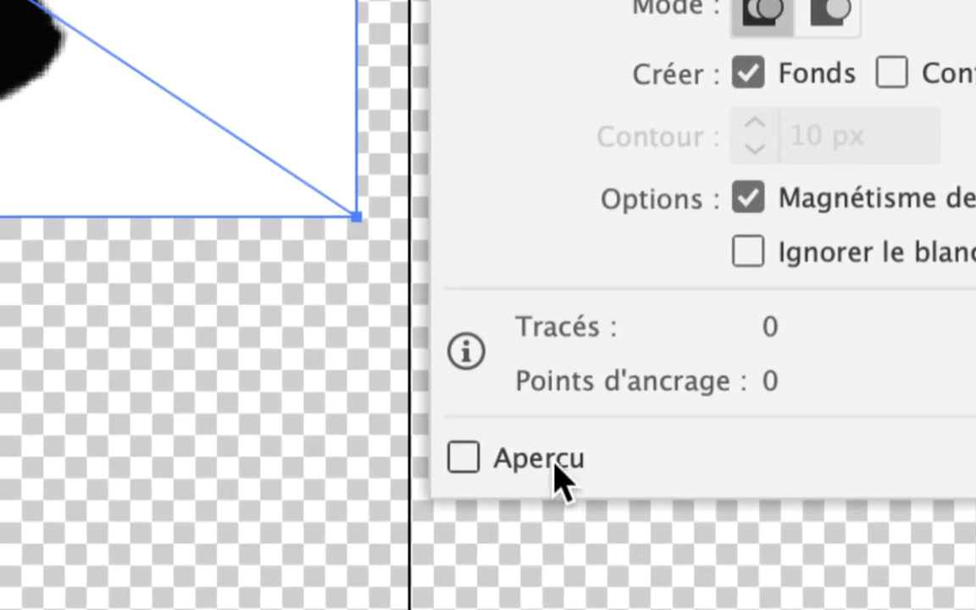
pyautogui.click(552, 462)
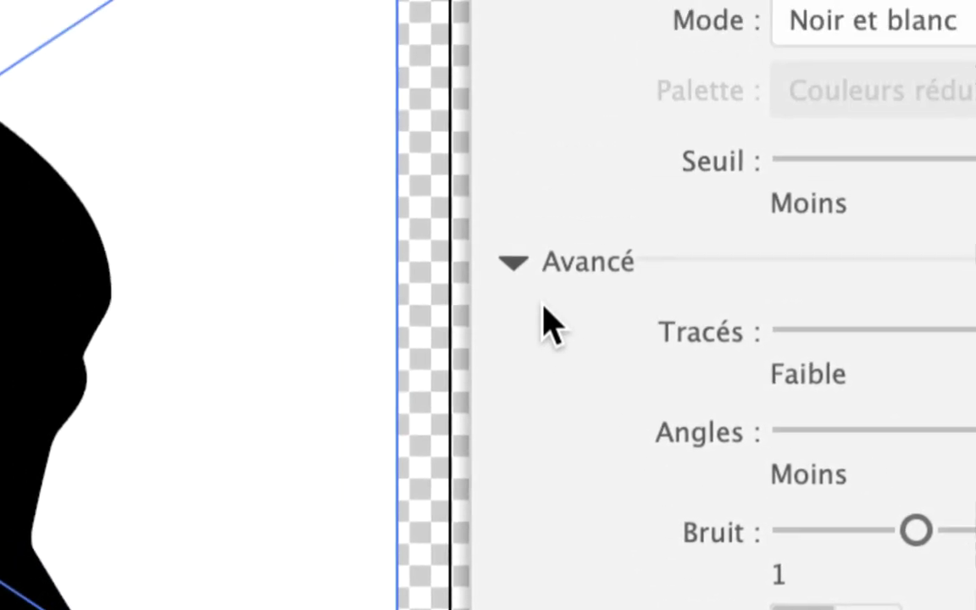
pyautogui.click(521, 269)
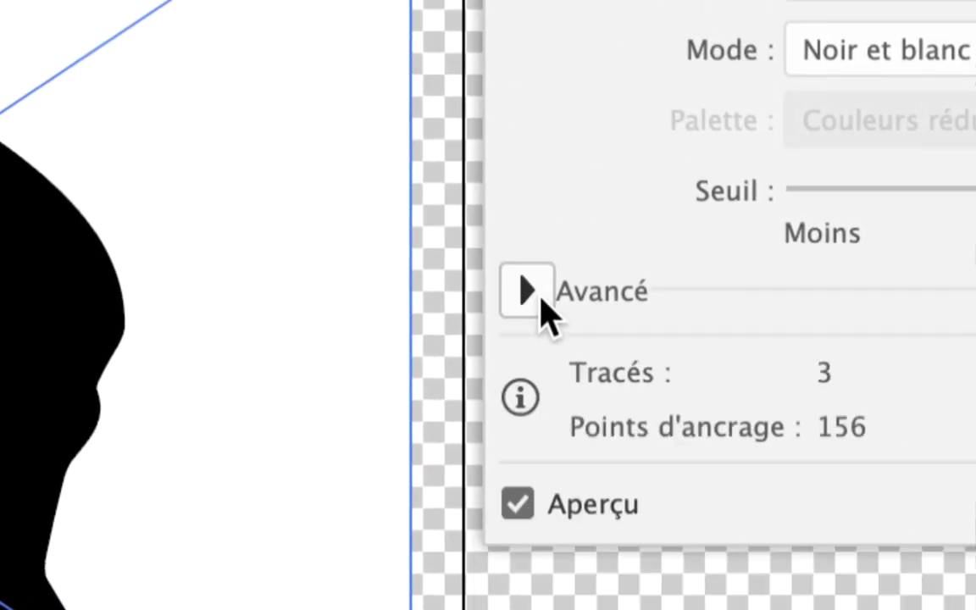
pyautogui.click(540, 296)
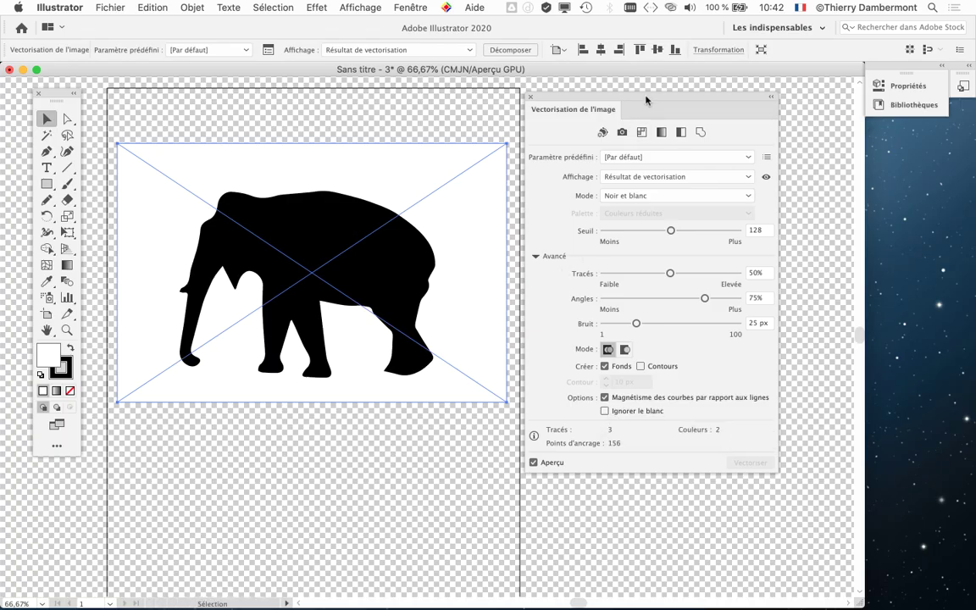
pyautogui.moveTo(662, 102); pyautogui.dragTo(781, 115)
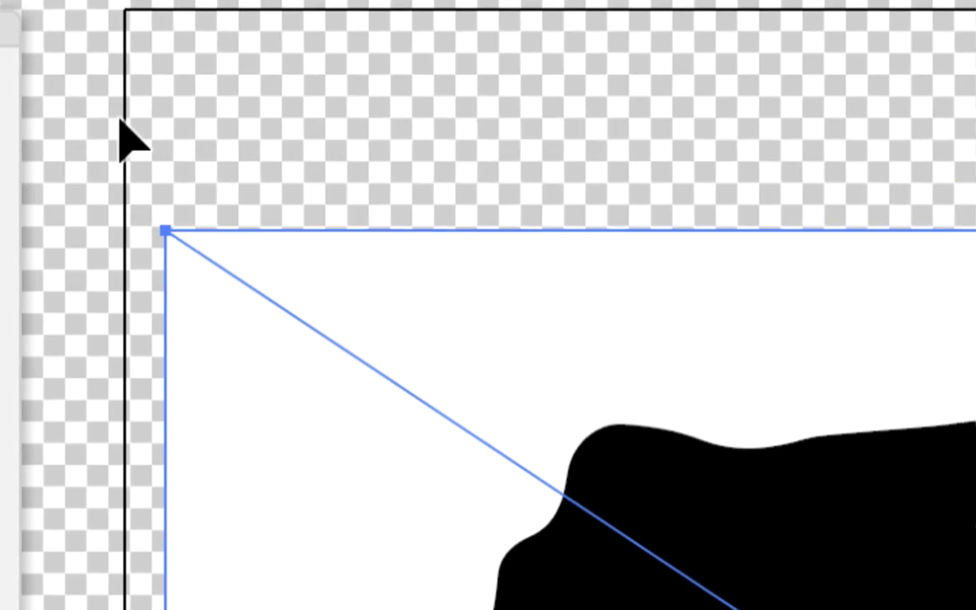
# Step: Reselect the elephant and enable Ignorer le blanc, leaving 1 path with 76 anchor points
pyautogui.click(161, 118)
pyautogui.click(154, 151)
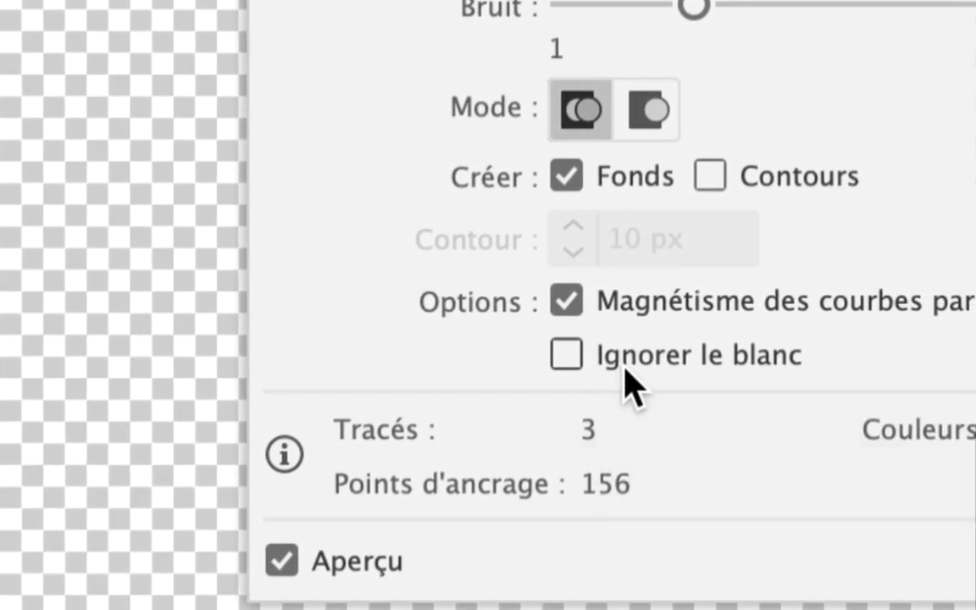
pyautogui.click(625, 365)
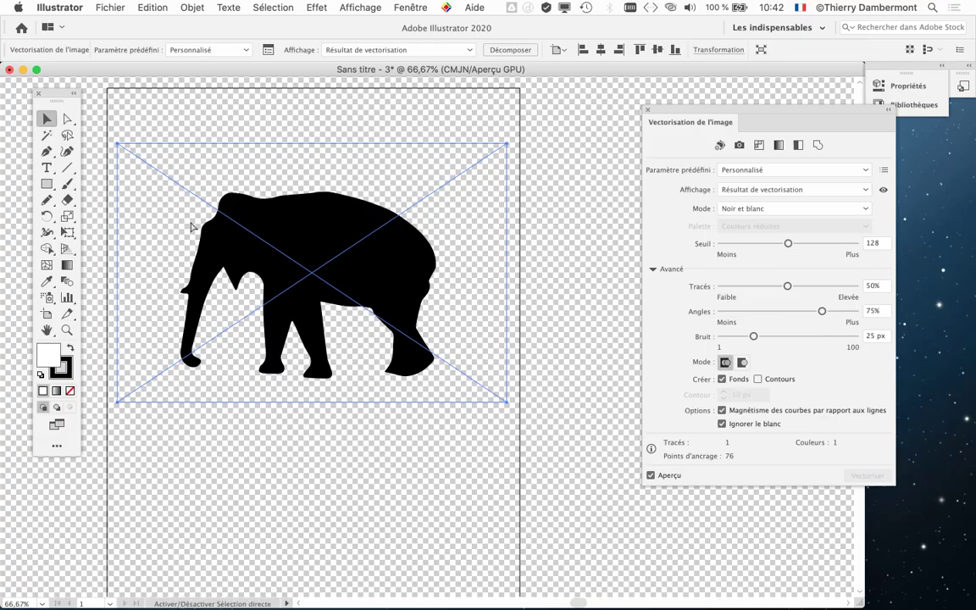
# Step: Hide the transparency checkerboard from the Affichage menu
pyautogui.click(95, 5)
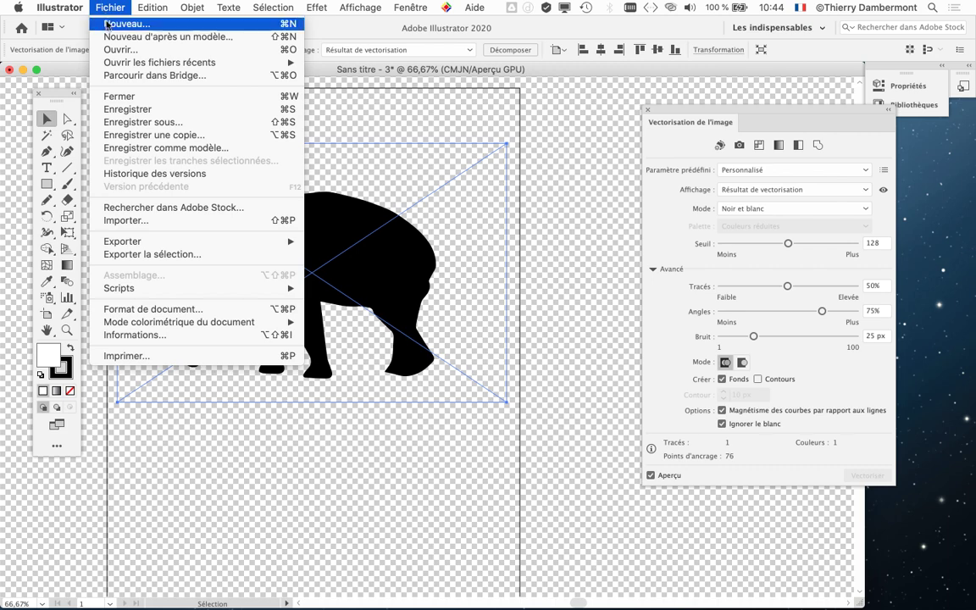
pyautogui.click(397, 68)
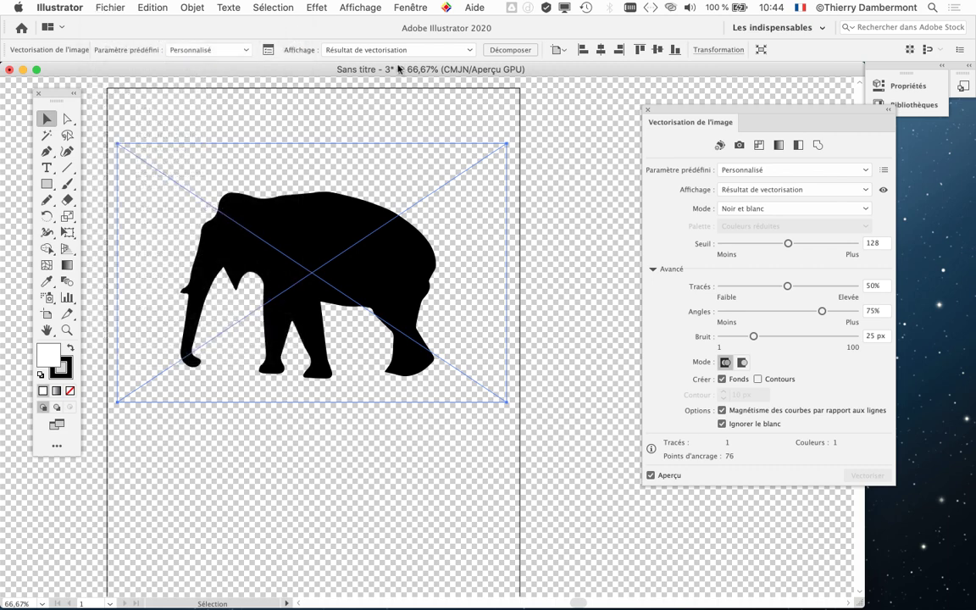
pyautogui.click(361, 6)
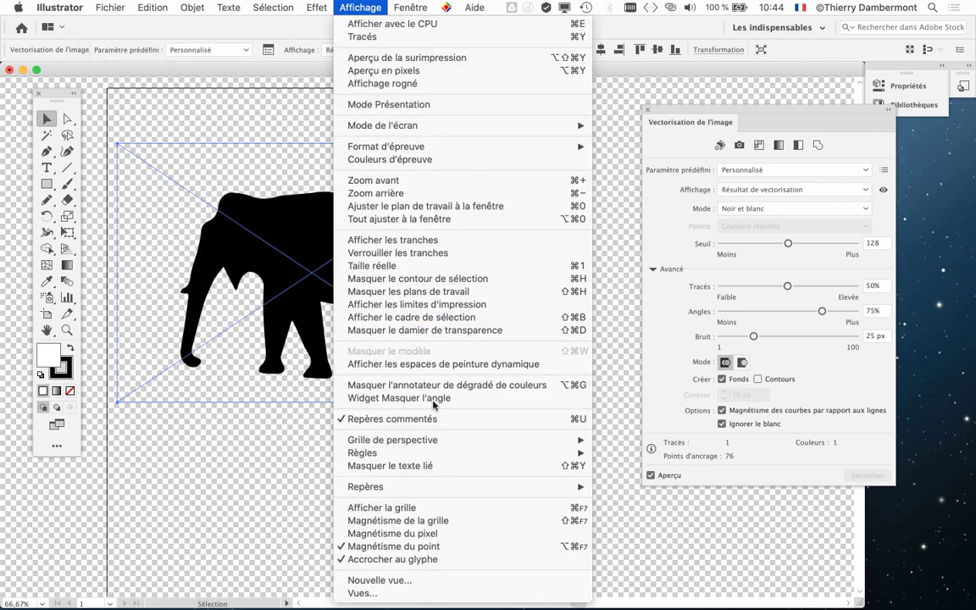
pyautogui.click(386, 329)
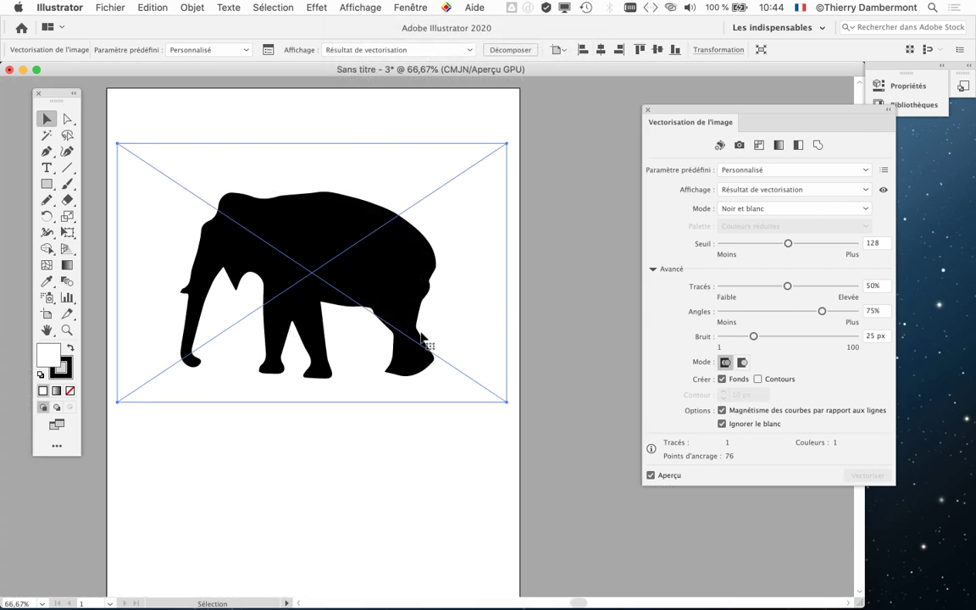
# Step: Delete the traced elephant and place a fresh linked elephant - 01.psd across the upper artboard
pyautogui.press('Delete')
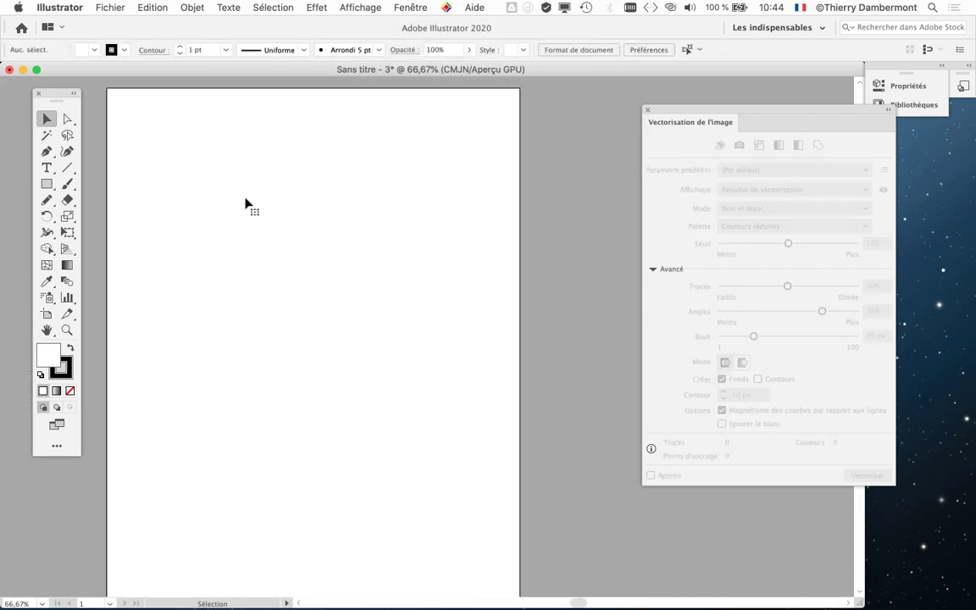
pyautogui.click(110, 7)
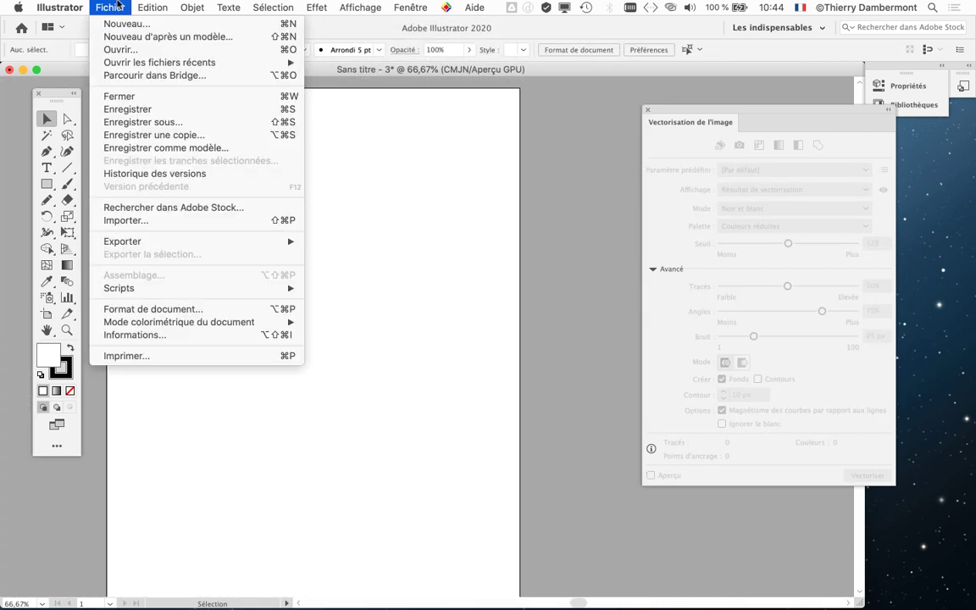
pyautogui.click(143, 222)
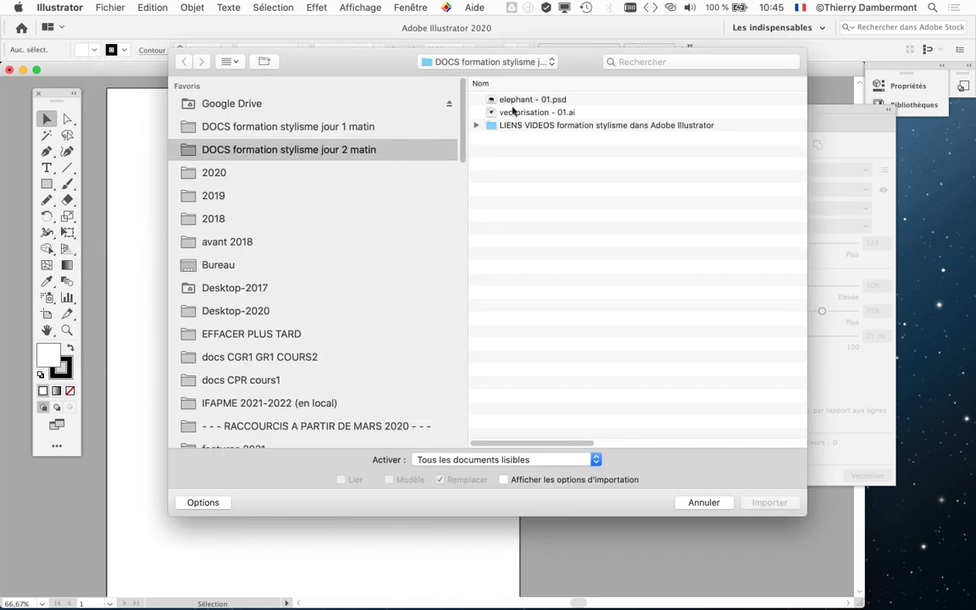
pyautogui.click(515, 100)
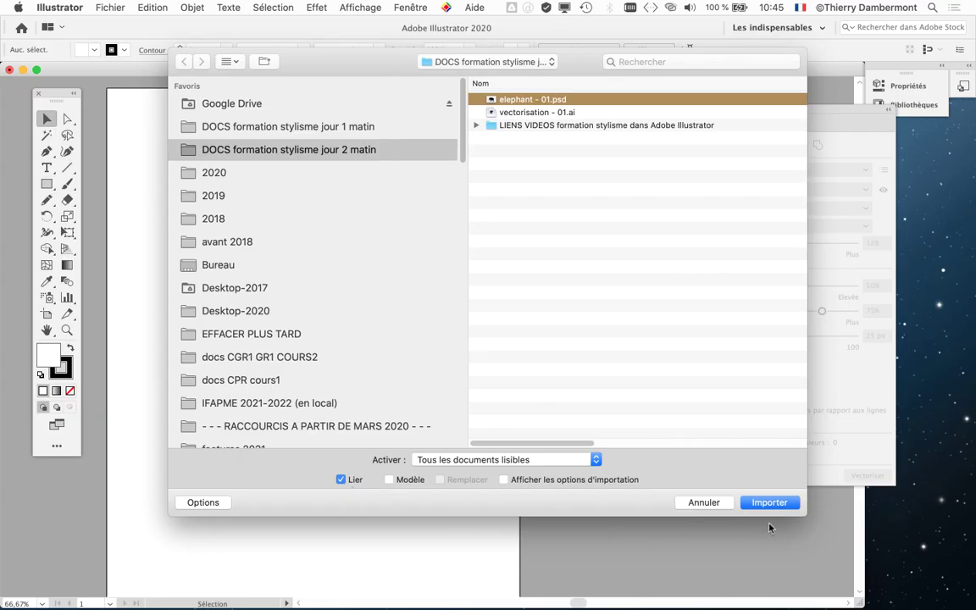
pyautogui.click(769, 502)
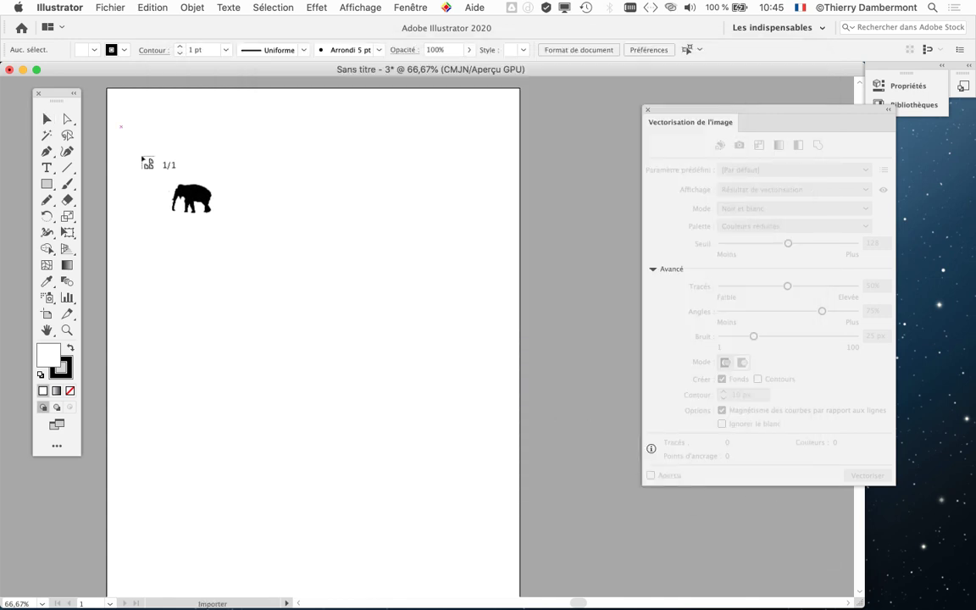
pyautogui.moveTo(121, 127)
pyautogui.mouseDown()
pyautogui.moveTo(484, 388)
pyautogui.moveTo(502, 379)
pyautogui.mouseUp()
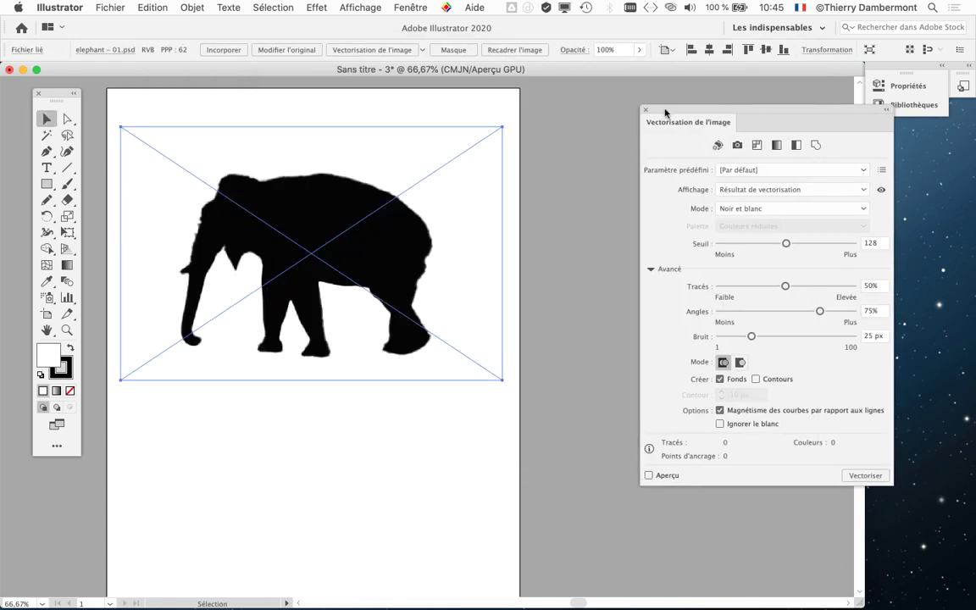
# Step: Preview the trace of the new elephant with Ignorer le blanc on, giving 1 path of 77 anchors
pyautogui.moveTo(668, 110); pyautogui.dragTo(557, 89)
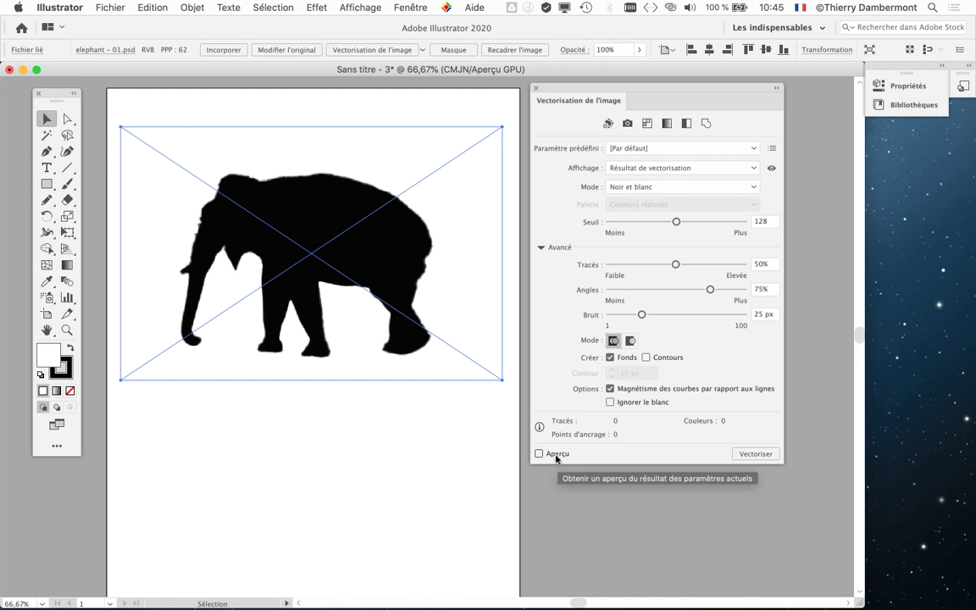
pyautogui.click(557, 456)
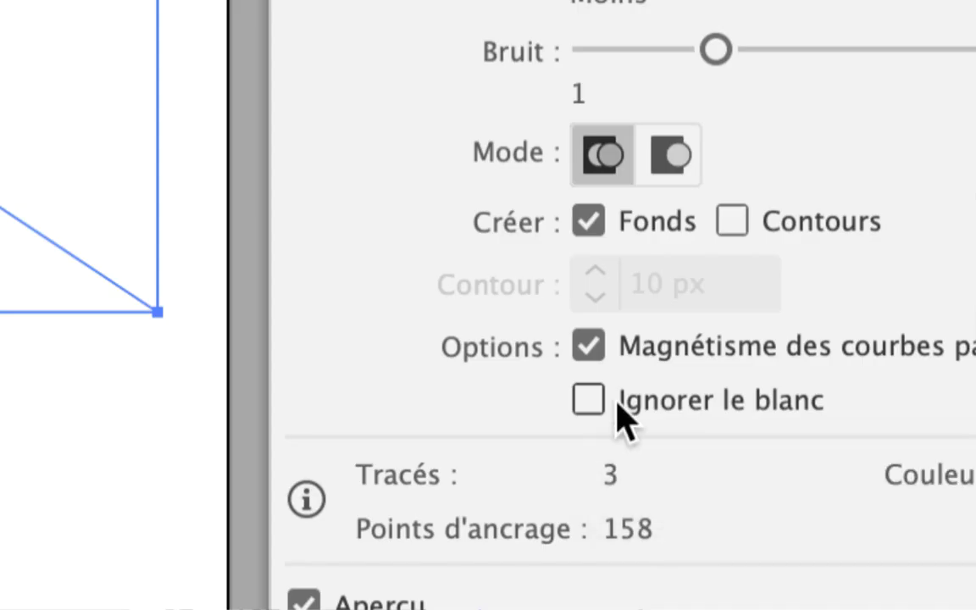
pyautogui.click(617, 404)
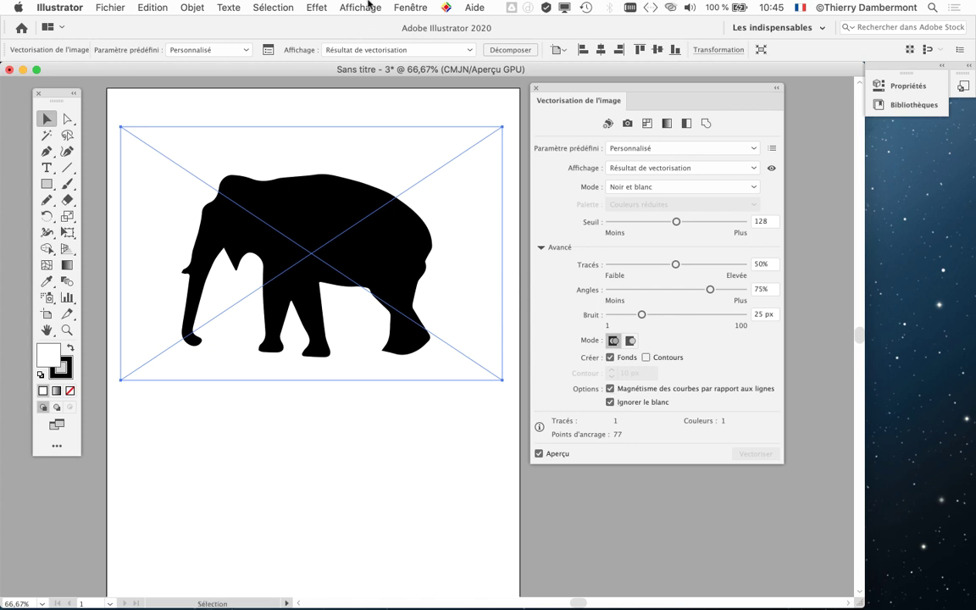
pyautogui.click(341, 7)
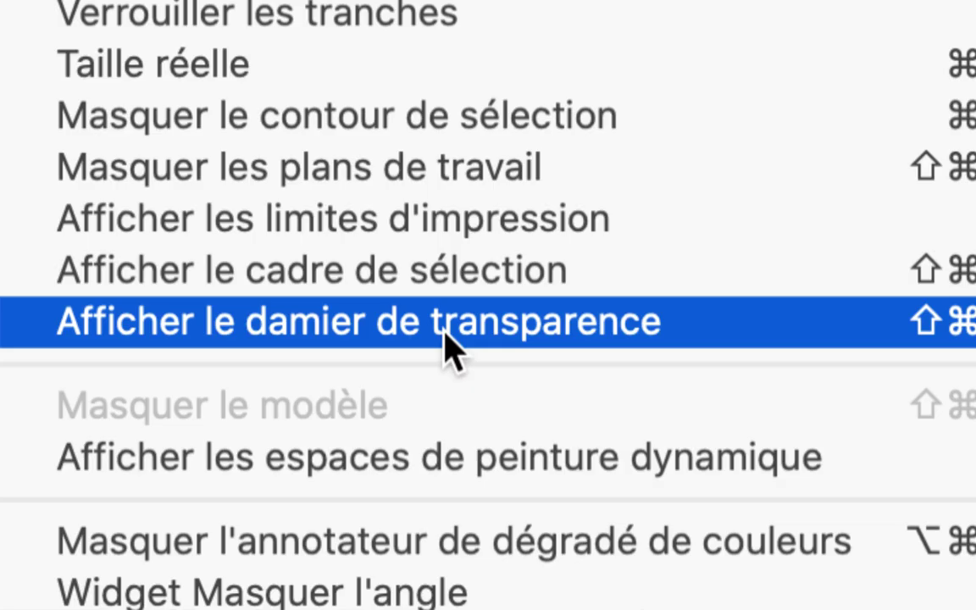
# Step: Show the transparency checkerboard and push the Image Trace panel to the screen edge
pyautogui.click(444, 332)
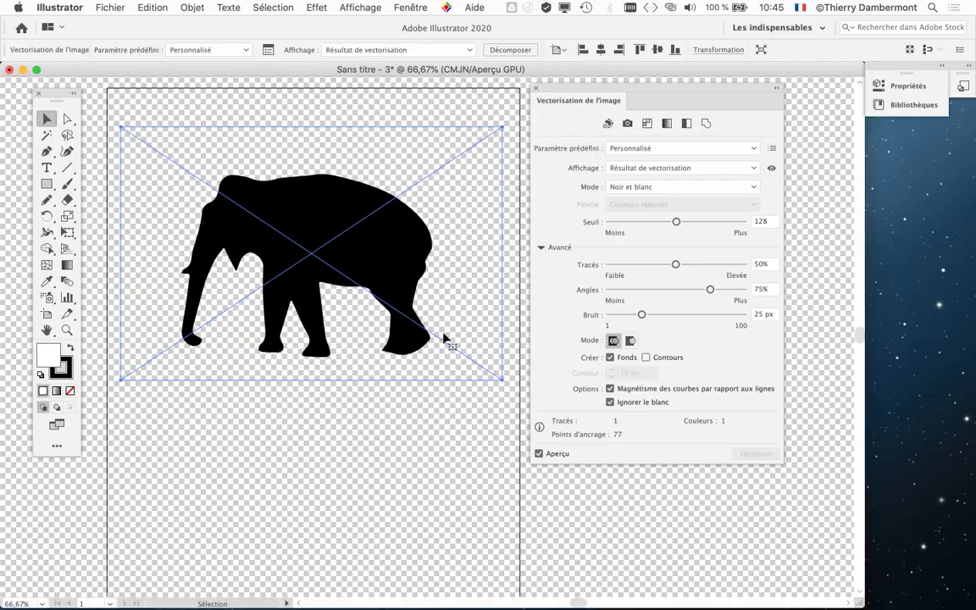
pyautogui.scroll(3, 293, 264)
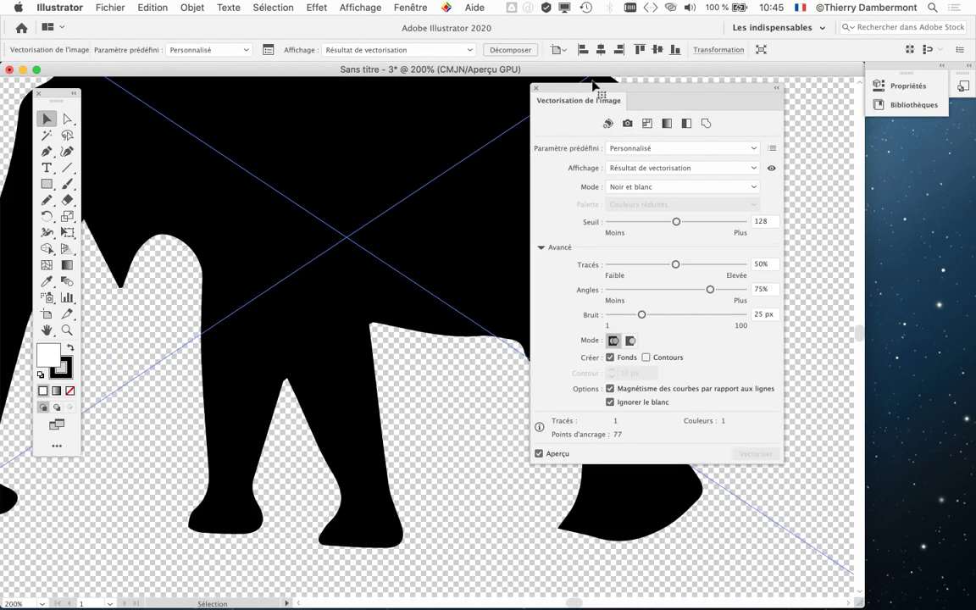
pyautogui.moveTo(537, 87); pyautogui.dragTo(670, 116)
pyautogui.moveTo(746, 129); pyautogui.dragTo(903, 163)
# Step: Zoom in and out to confirm the traced elephant has no white background
pyautogui.scroll(-2, 523, 309)
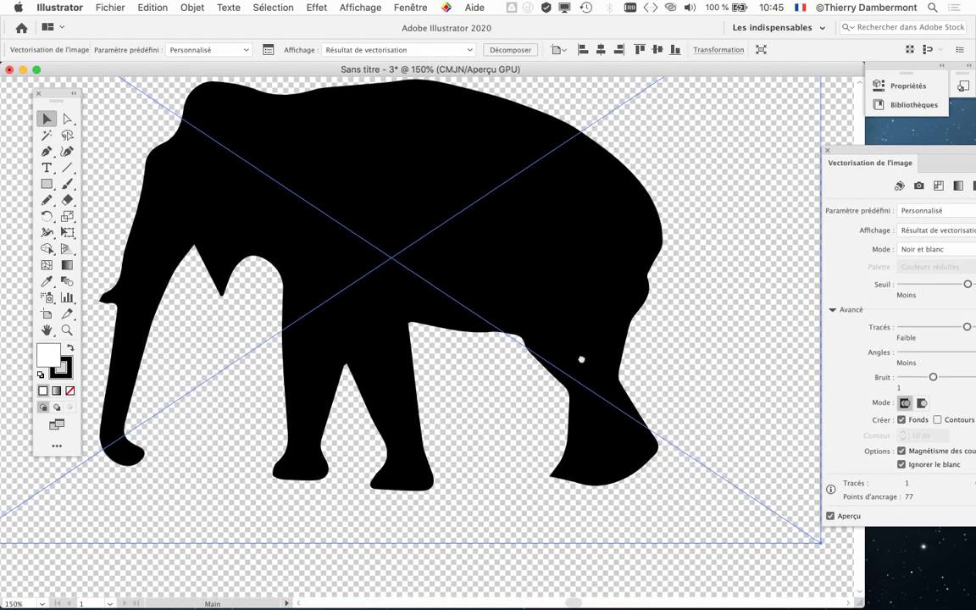
pyautogui.scroll(-2, 516, 302)
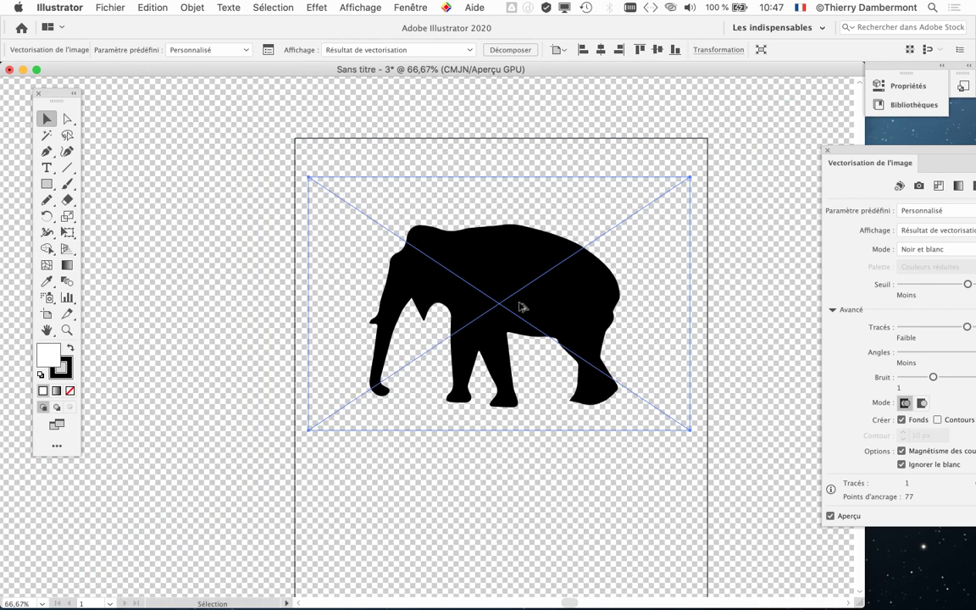
pyautogui.scroll(1, 503, 288)
pyautogui.scroll(1, 500, 289)
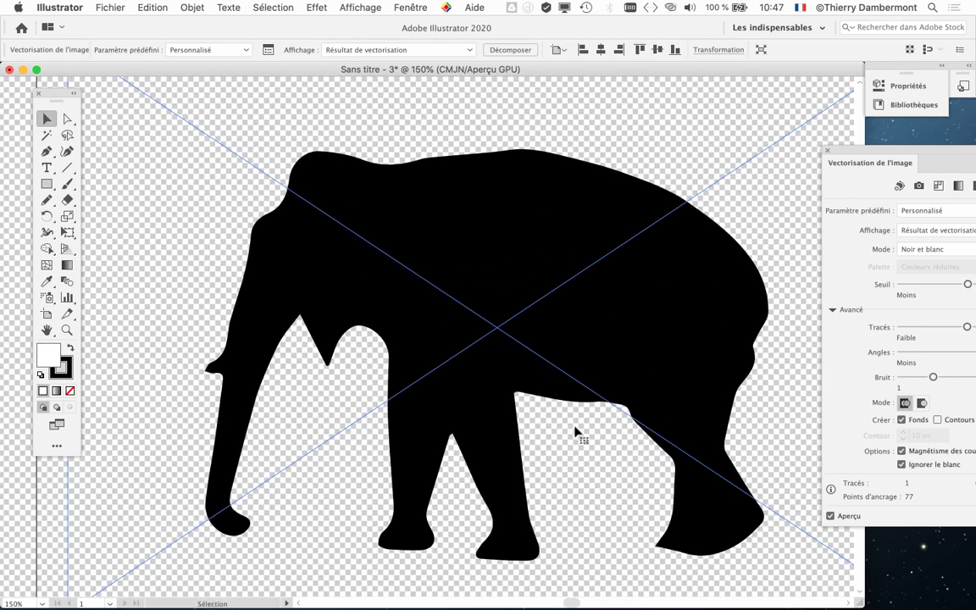
pyautogui.scroll(-1, 553, 428)
pyautogui.scroll(-1, 552, 433)
pyautogui.scroll(1, 552, 434)
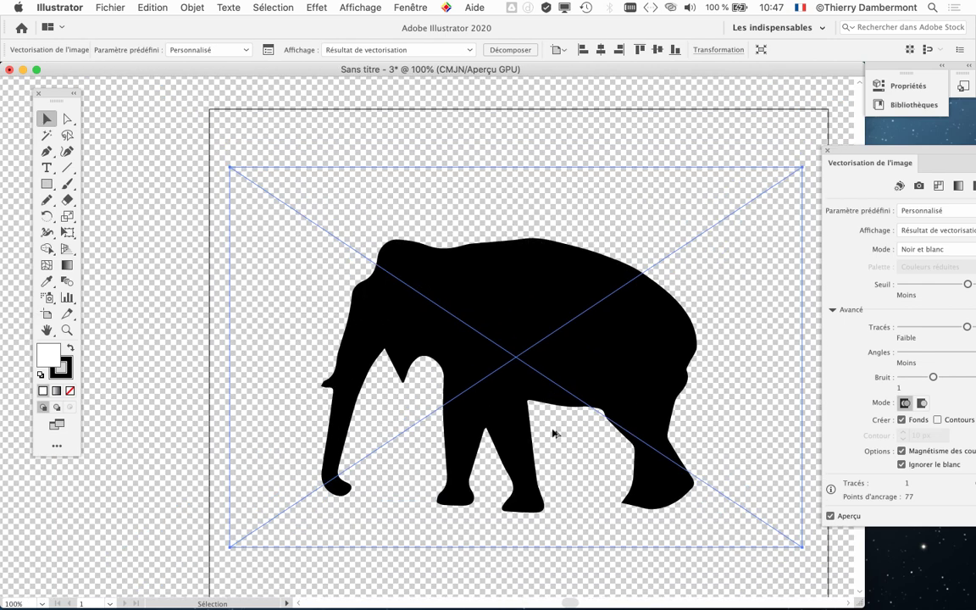
pyautogui.hscroll(3, 372, 322)
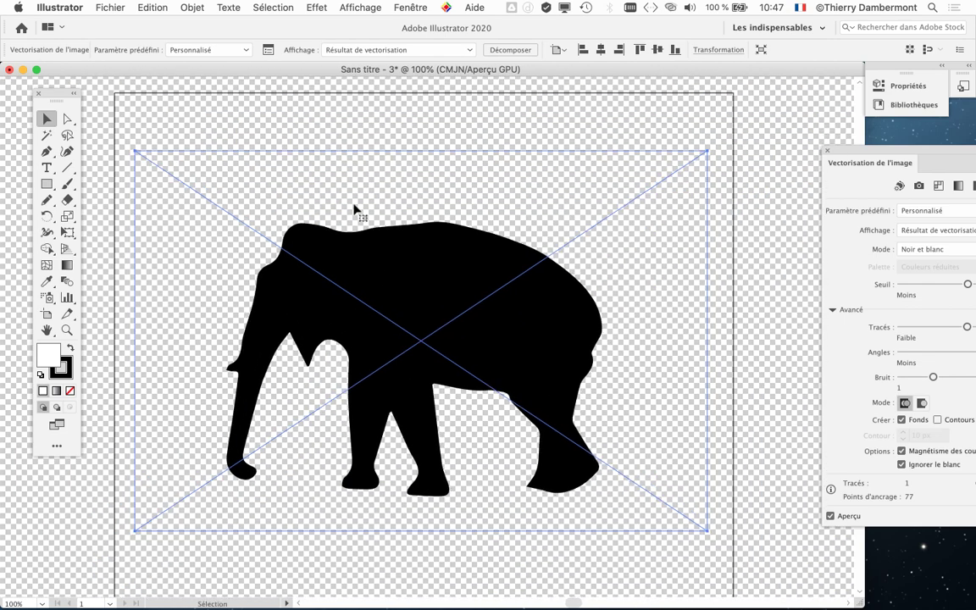
pyautogui.click(184, 8)
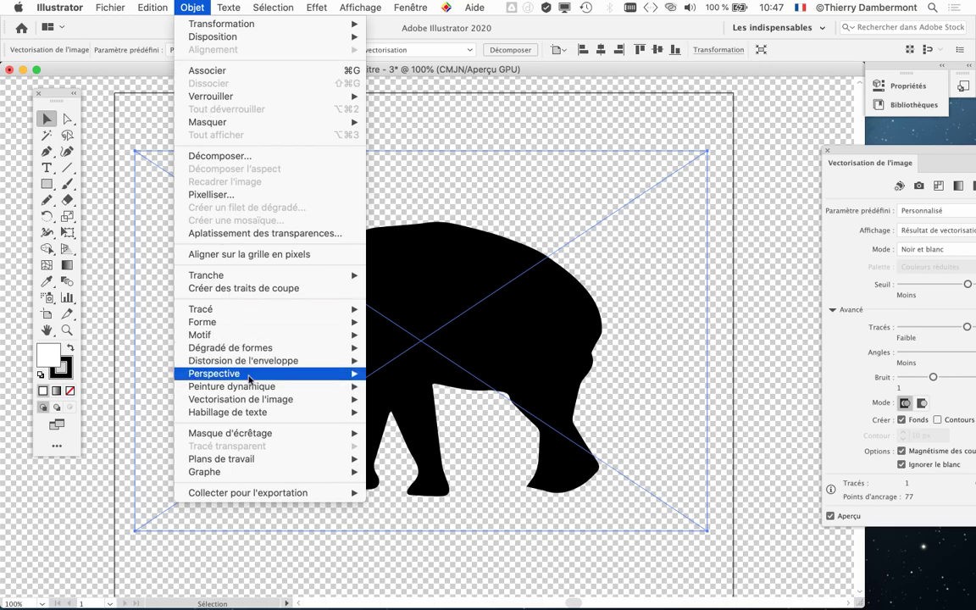
pyautogui.moveTo(241, 399)
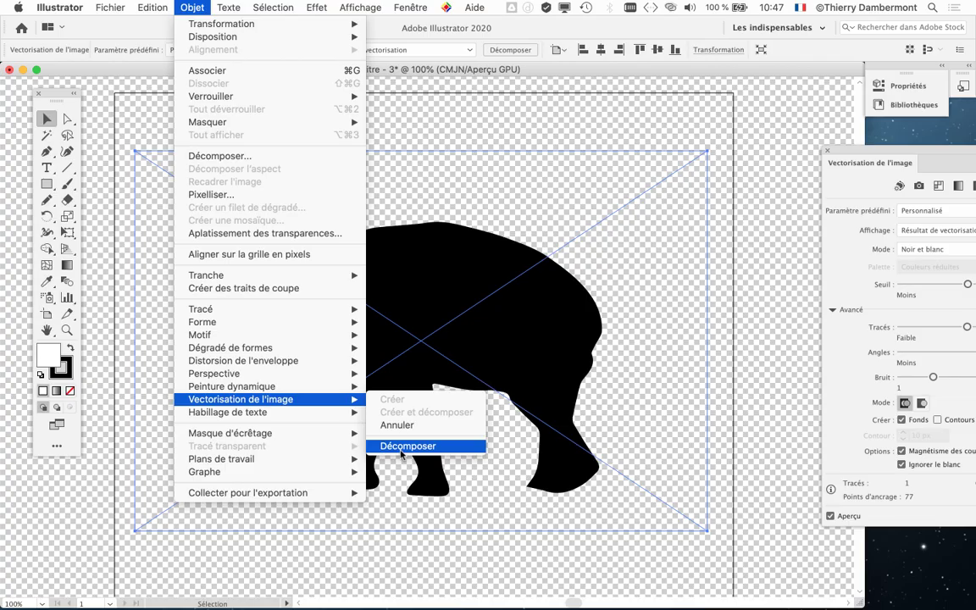
# Step: Expand (Décomposer) the elephant image trace into an editable group of black vector paths
pyautogui.click(401, 451)
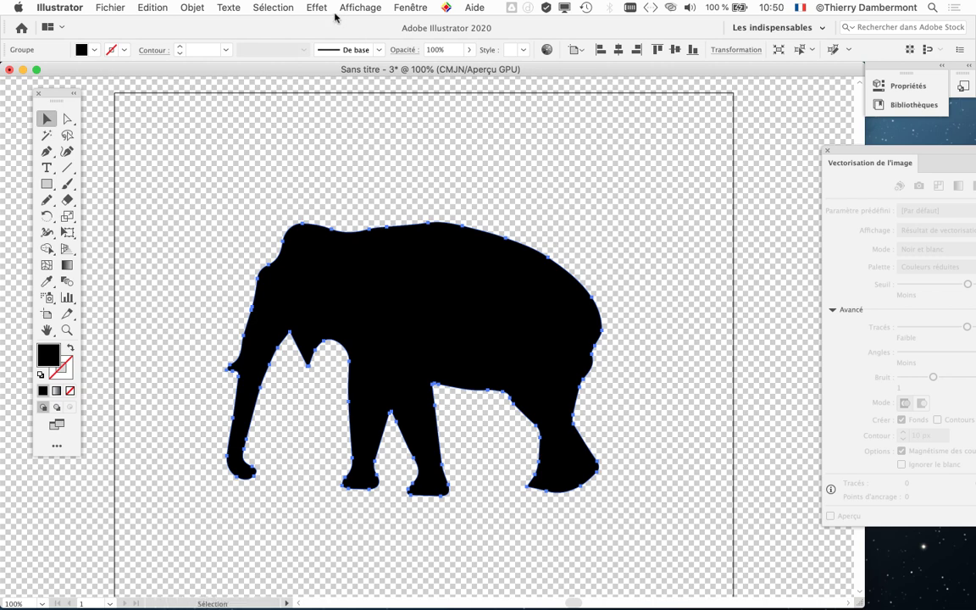
pyautogui.click(360, 7)
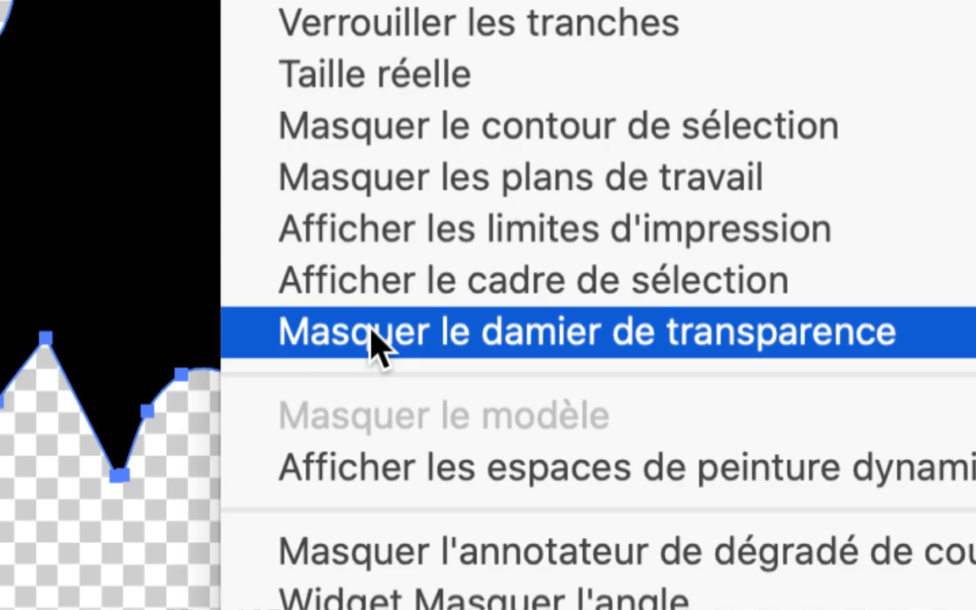
# Step: Hide the transparency grid and name the Save As file 'elephant vectorisé - 01'
pyautogui.click(372, 338)
pyautogui.click(114, 8)
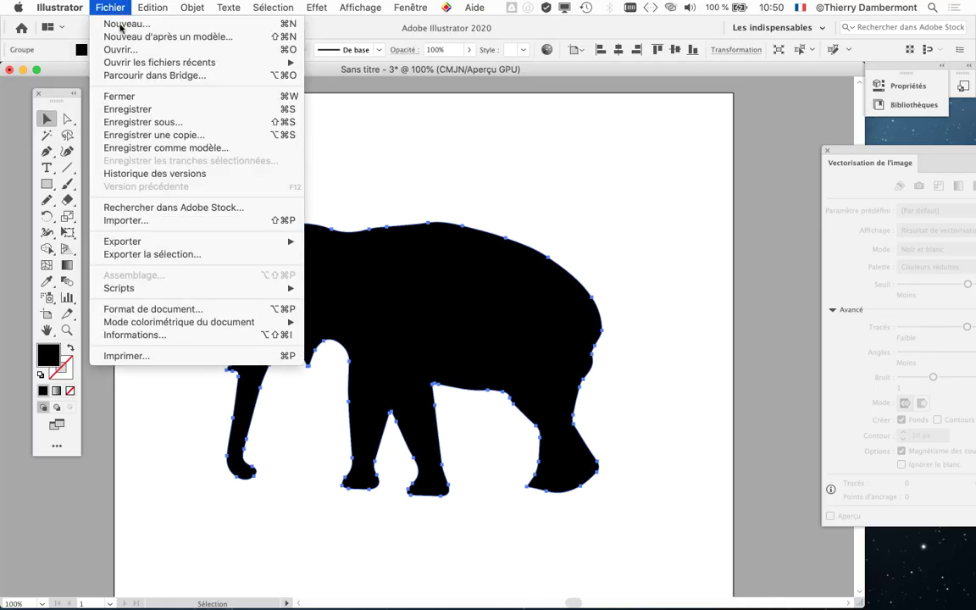
pyautogui.click(135, 122)
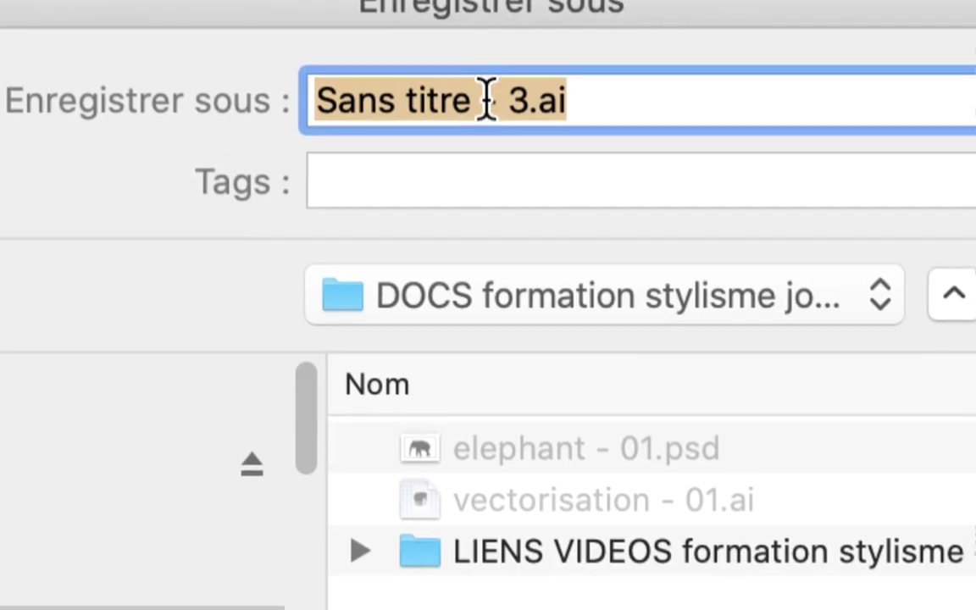
pyautogui.click(506, 83)
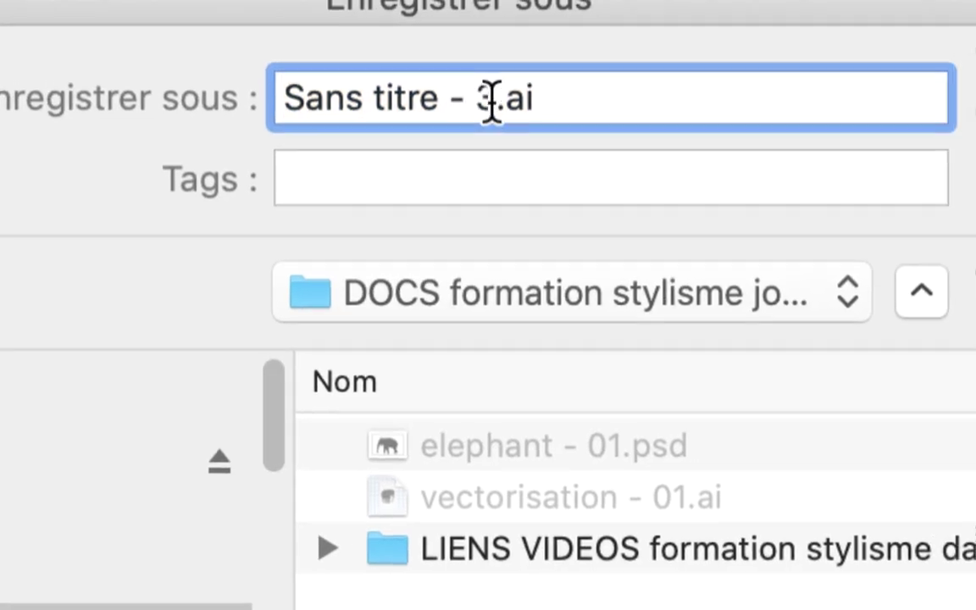
pyautogui.write('elephant')
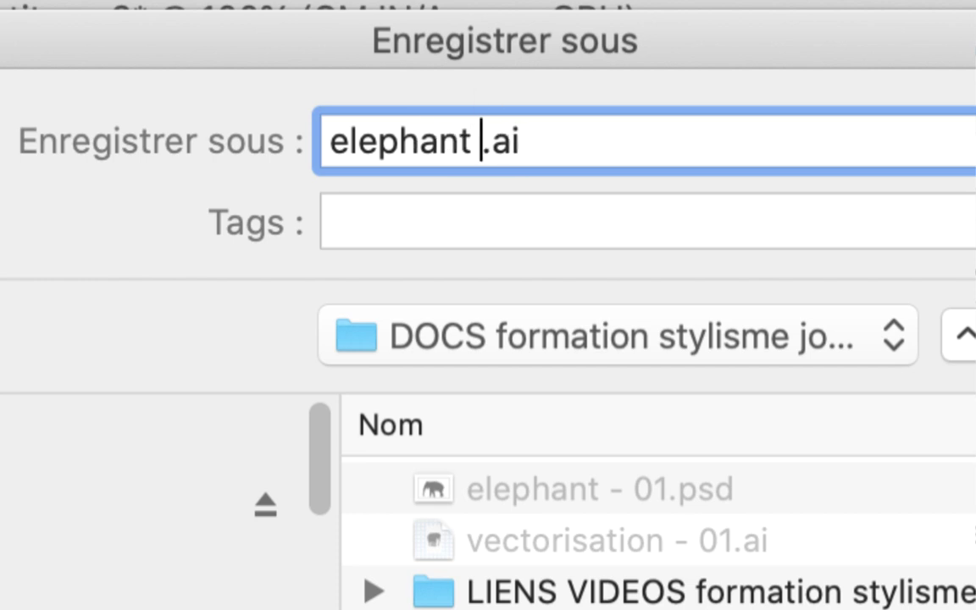
pyautogui.write(' vectorisé')
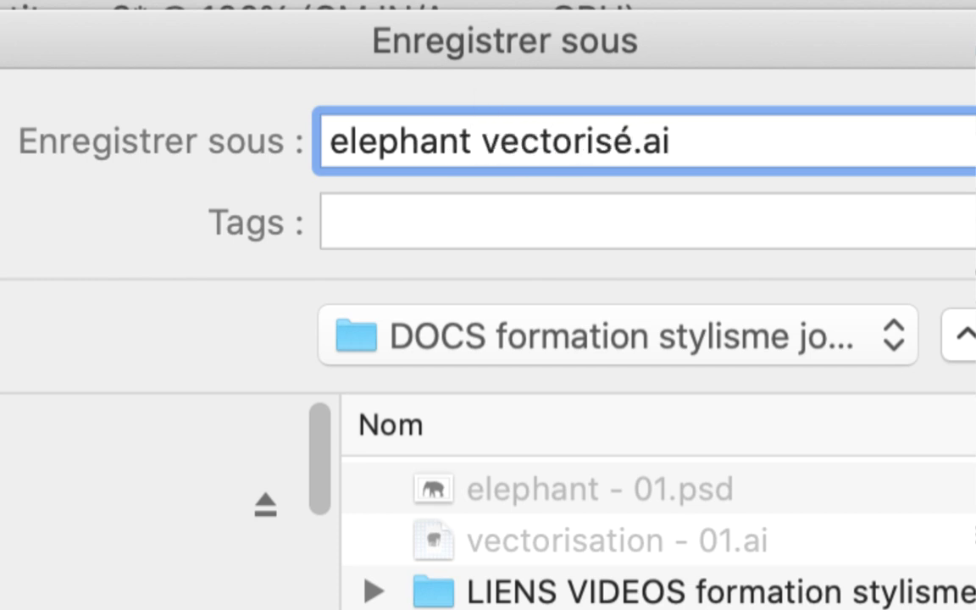
pyautogui.write(' - 01')
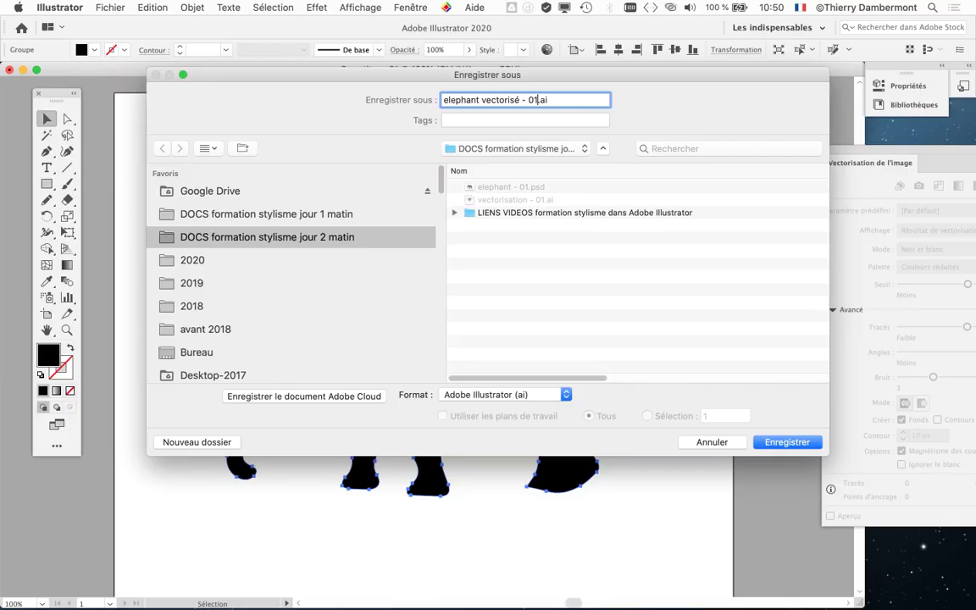